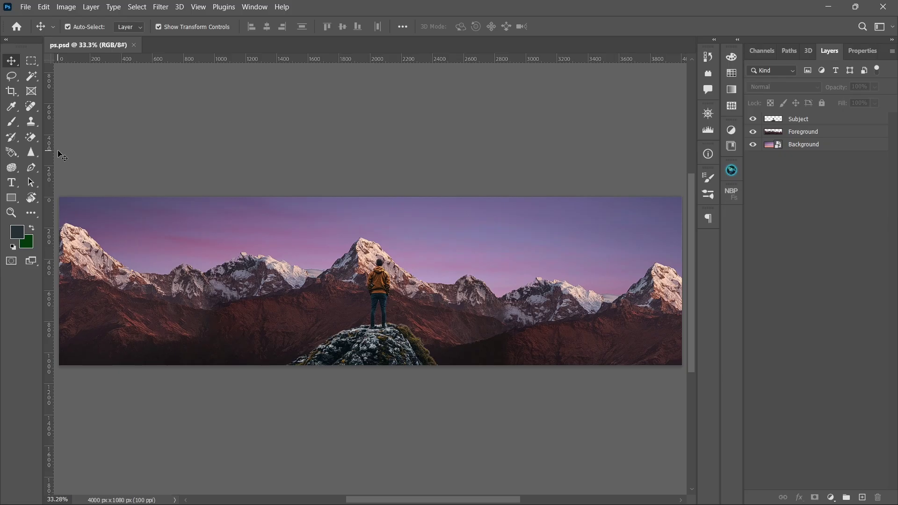
Step: Save the three-layer mountain document as ps2.psd with Maximize Compatibility
key(p)
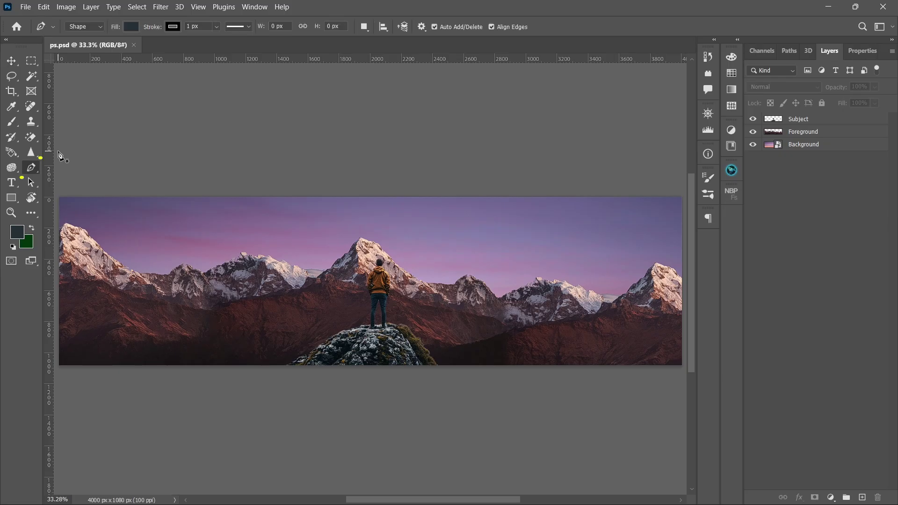
click(31, 76)
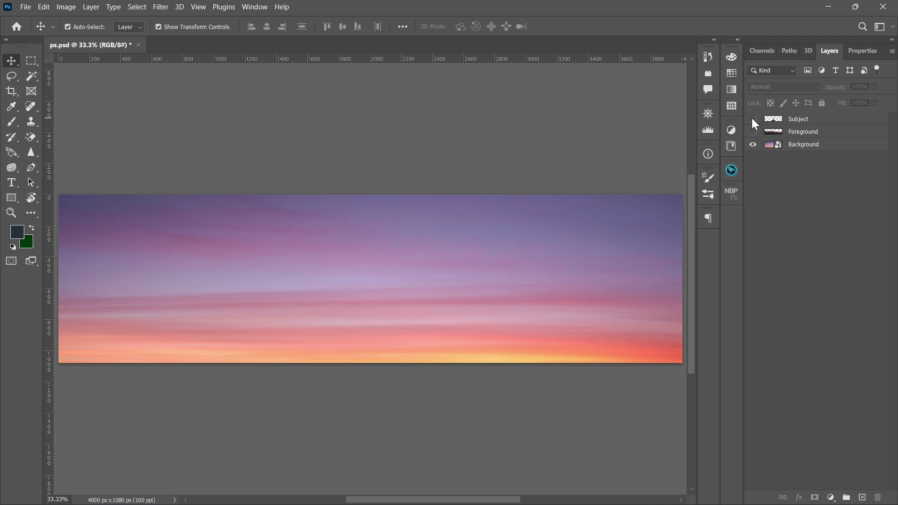
key(ctrl+shift+s)
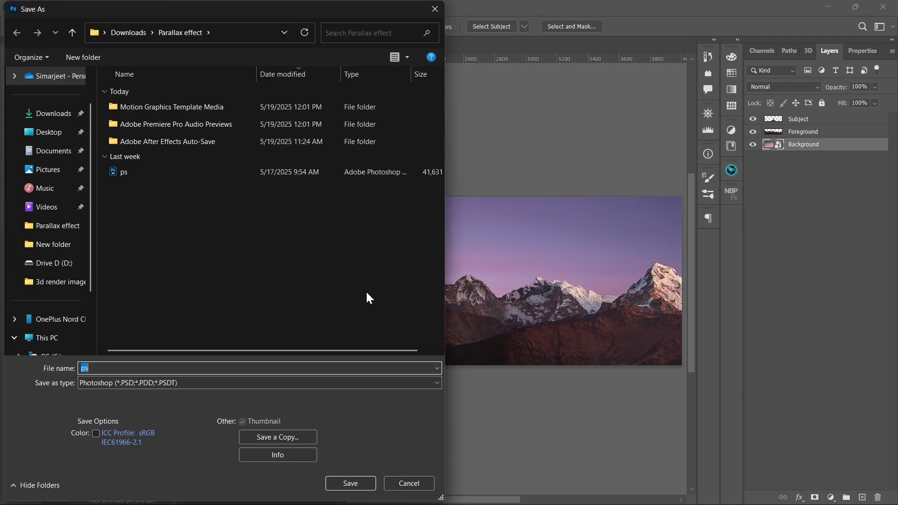
click(350, 483)
key(Return)
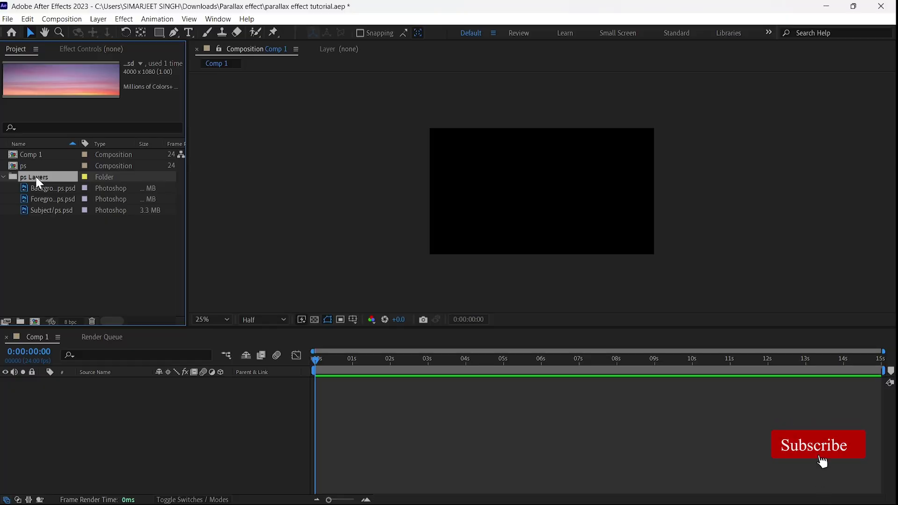
Step: Add the ps layers to Comp 1 with Background at the bottom, all switched to 3D
drag(37, 178, 73, 418)
click(115, 407)
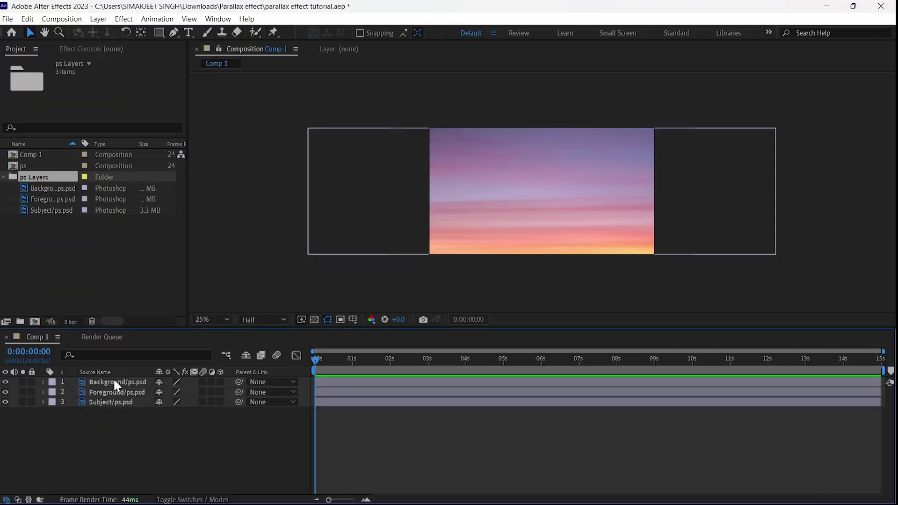
mouse_move(113, 381)
mouse_down()
mouse_move(112, 410)
mouse_move(114, 377)
mouse_up()
click(109, 394)
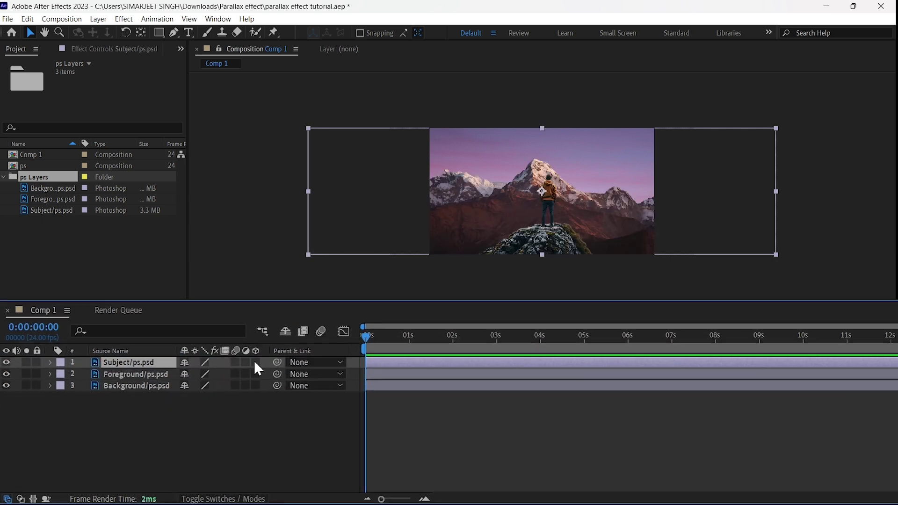
drag(254, 361, 255, 395)
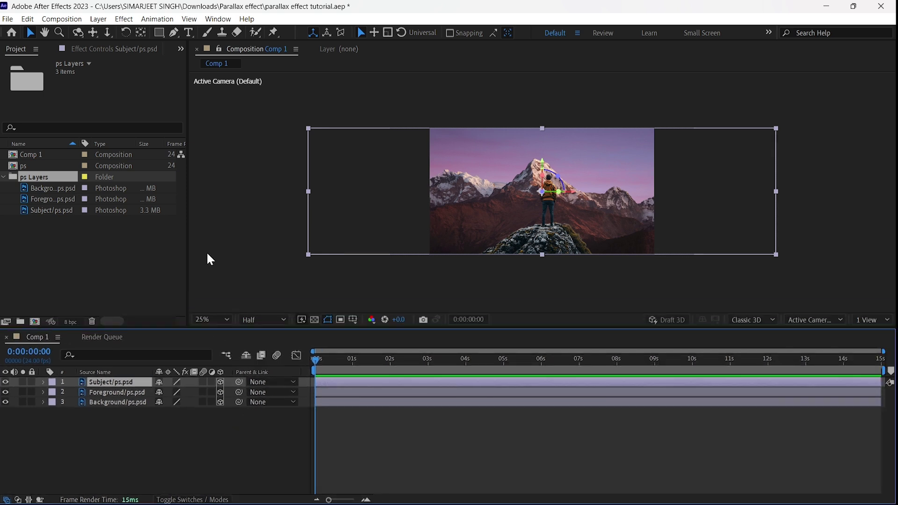
Step: Add Camera 1 as a Two-Node Camera with default 35 mm settings
click(93, 20)
mouse_move(117, 32)
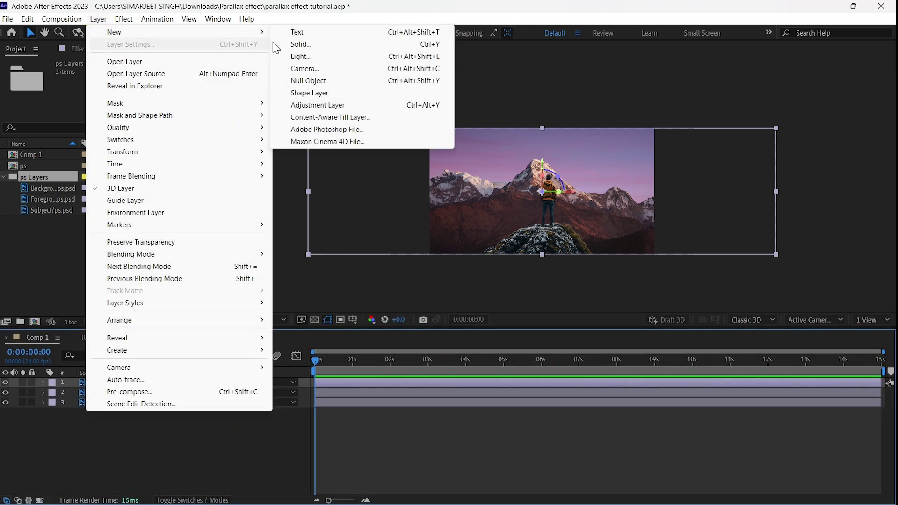
click(321, 70)
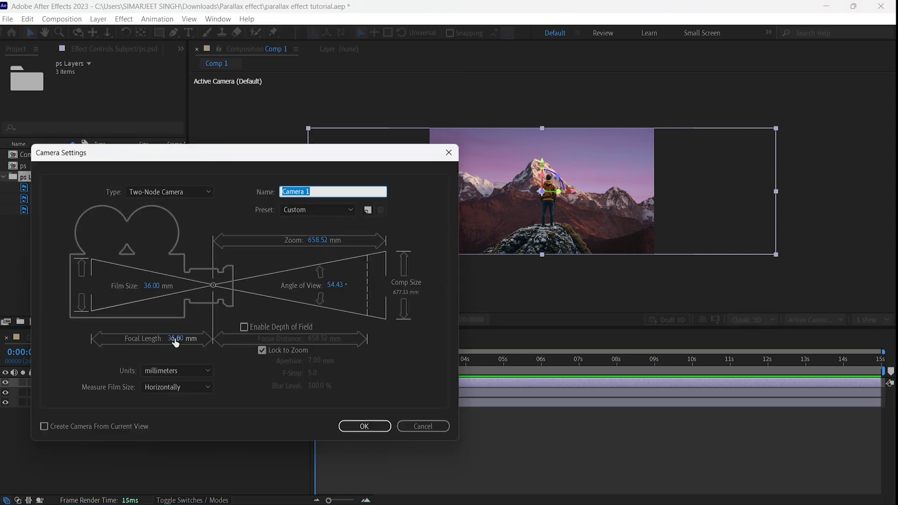
click(364, 426)
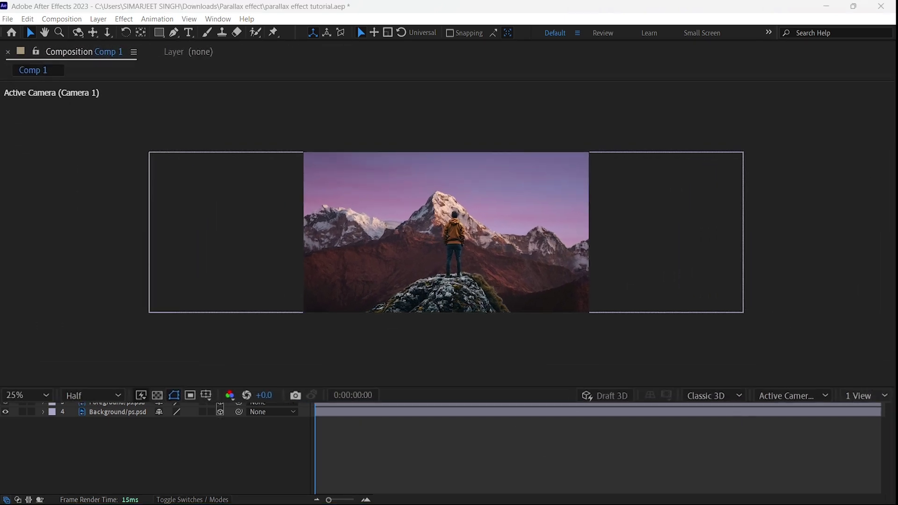
click(858, 396)
Step: Switch the viewer to 2 Views with the Top view on the left
click(834, 427)
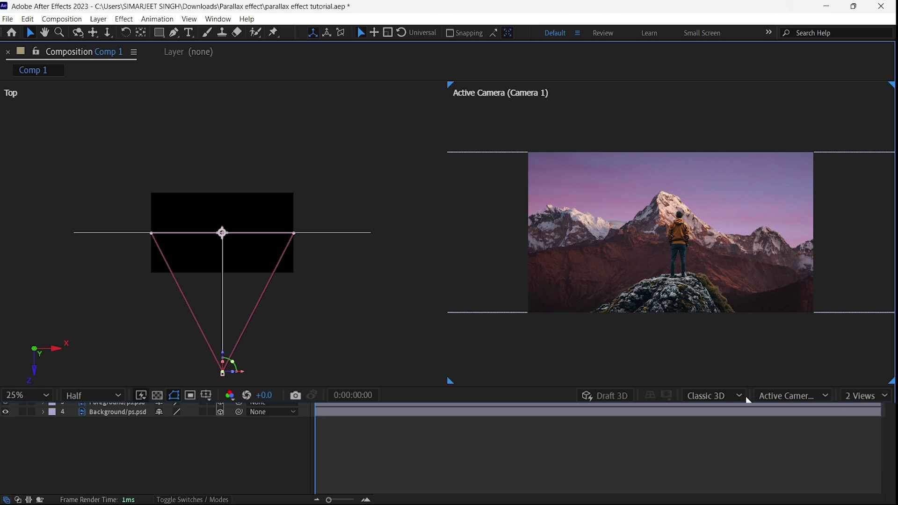
click(788, 395)
click(765, 125)
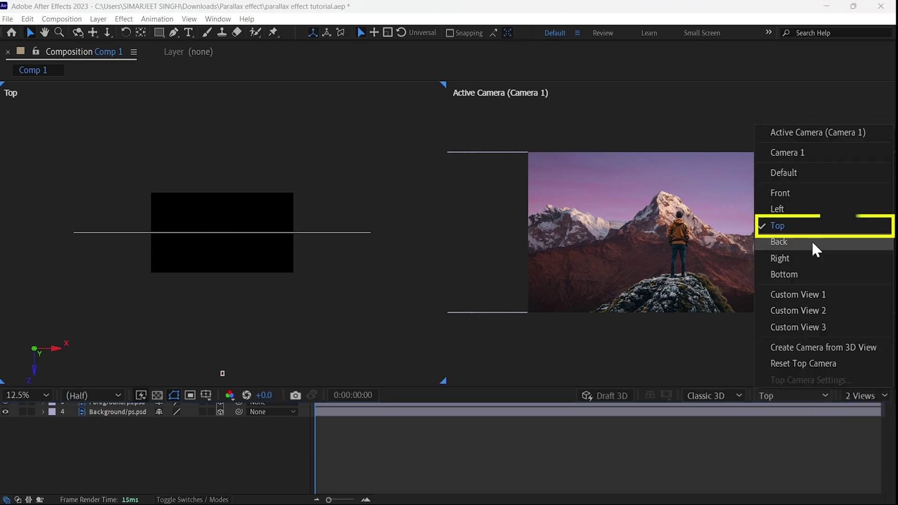
click(816, 226)
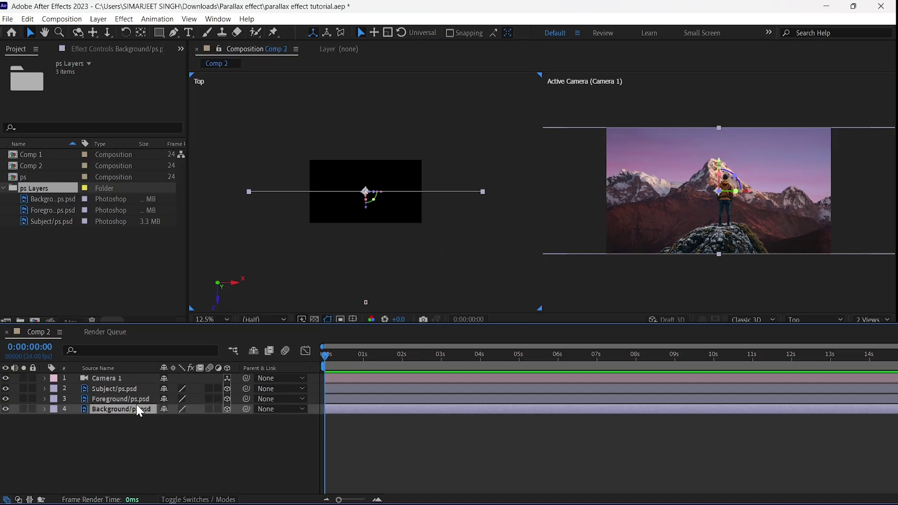
Step: Push Background back in depth and scale it up to 227%
drag(366, 208, 366, 101)
key(s)
drag(244, 410, 325, 404)
Step: Push Foreground back in depth and scale it up to 237%
click(140, 385)
key(p)
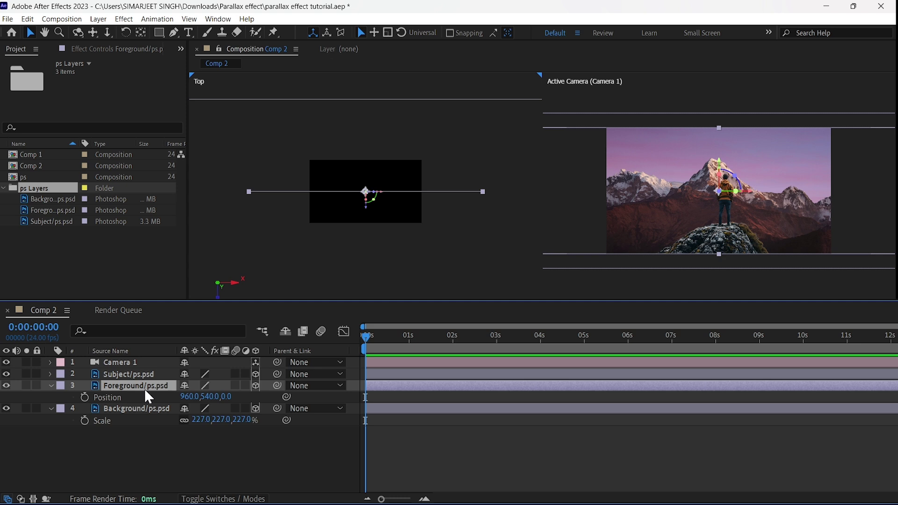
click(365, 202)
drag(366, 202, 366, 155)
key(s)
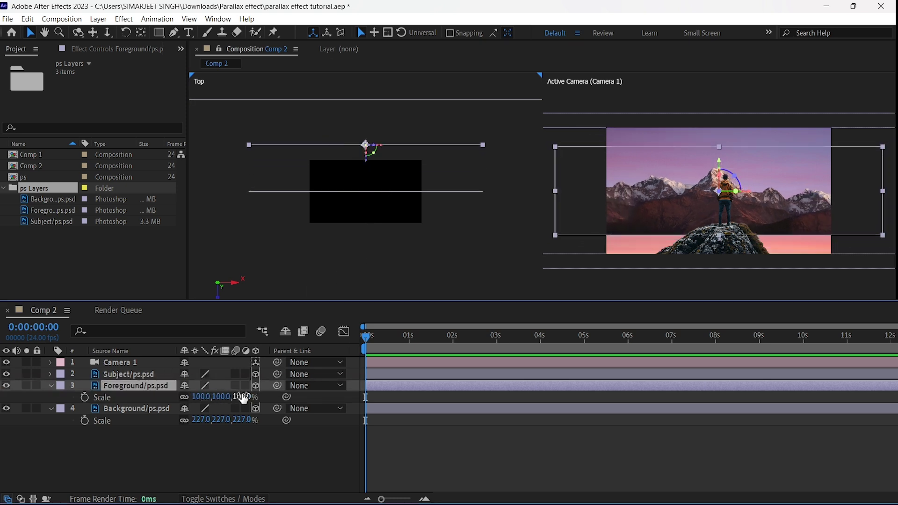
drag(243, 397, 307, 398)
Step: Keyframe Subject's Position from Z 0 at 0s to Z -776 at 6s
click(140, 374)
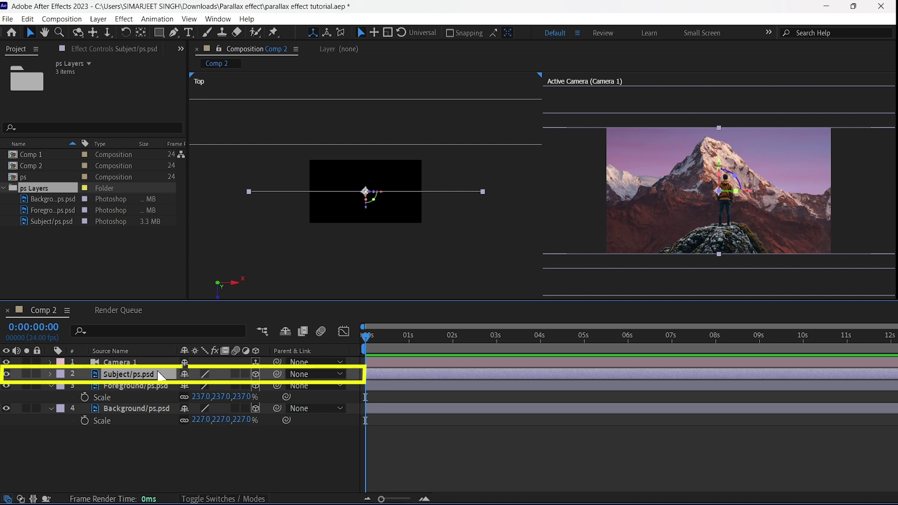
key(p)
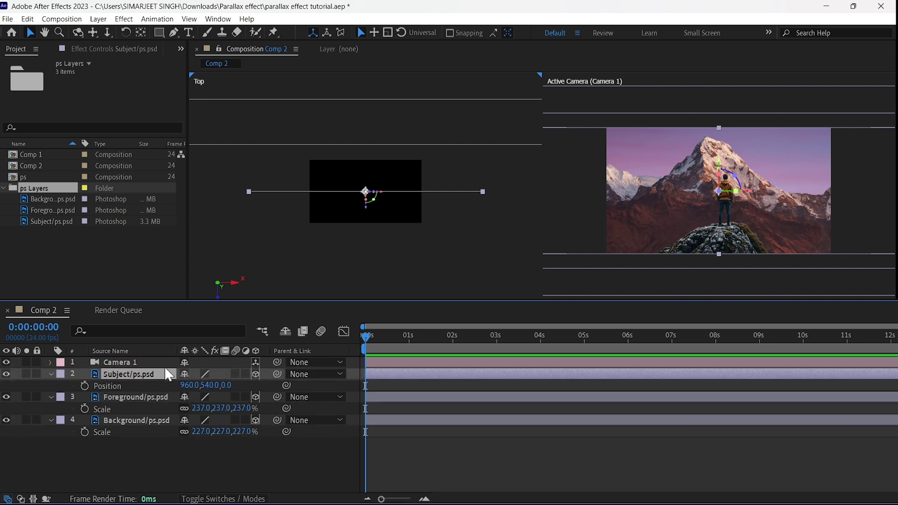
click(85, 386)
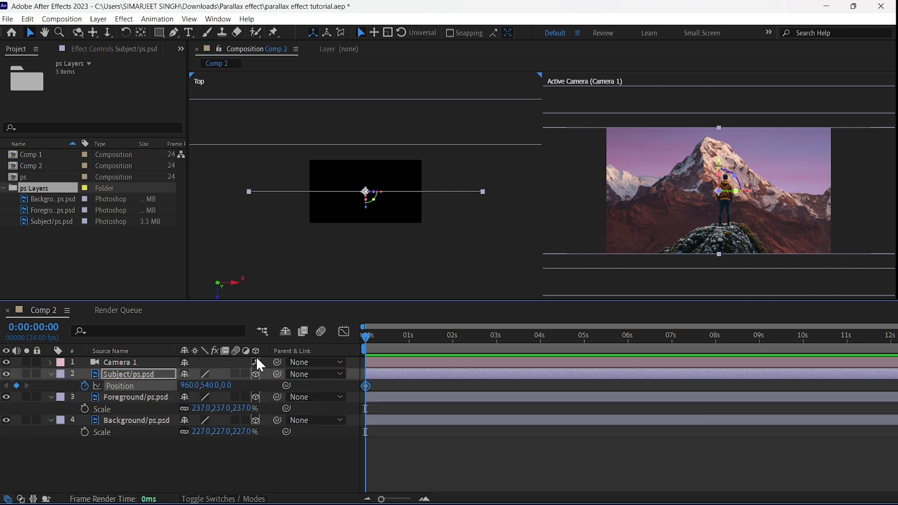
drag(377, 339, 500, 337)
click(624, 352)
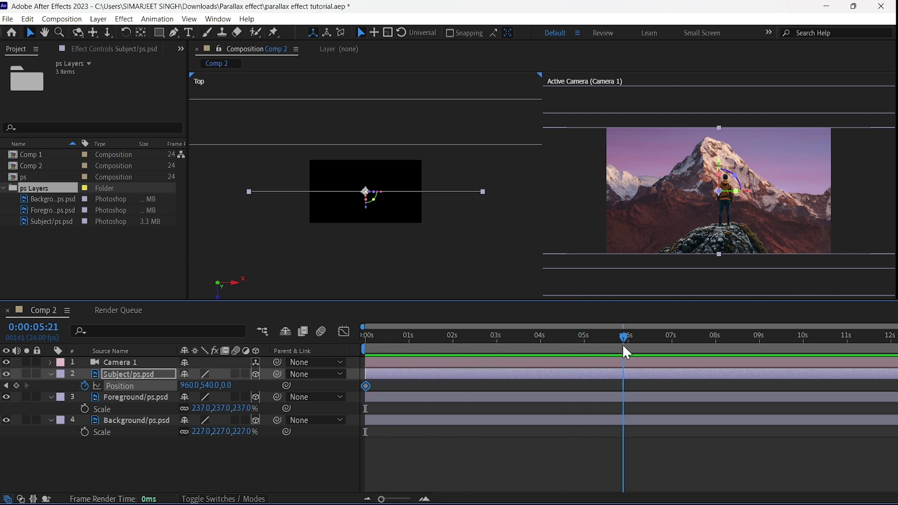
drag(369, 206, 373, 258)
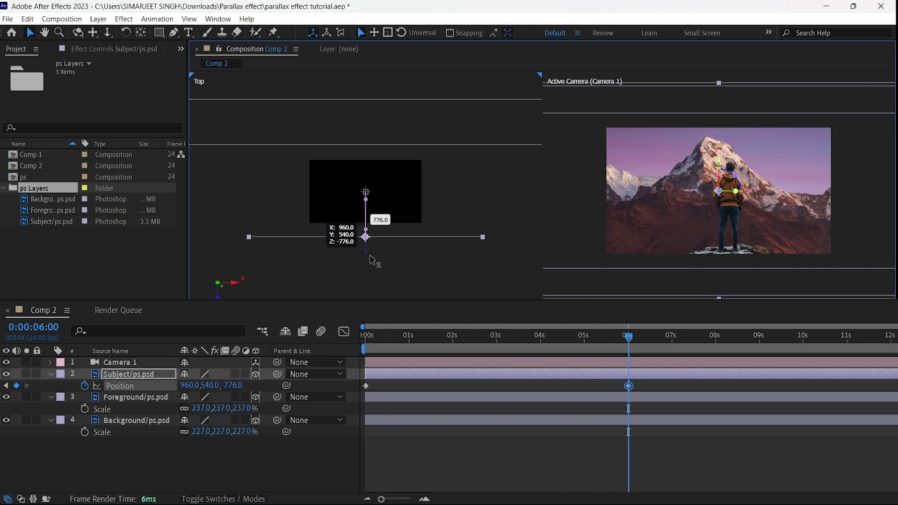
key(Home)
Step: Keyframe Foreground's Position from Z 800 at 0s to Z 1464 at 6s
click(85, 408)
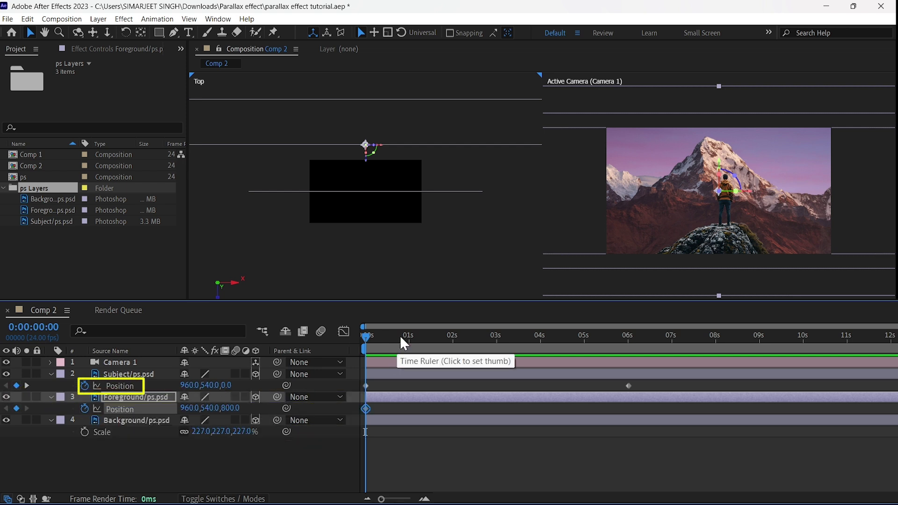
drag(367, 337, 431, 337)
drag(497, 348, 628, 353)
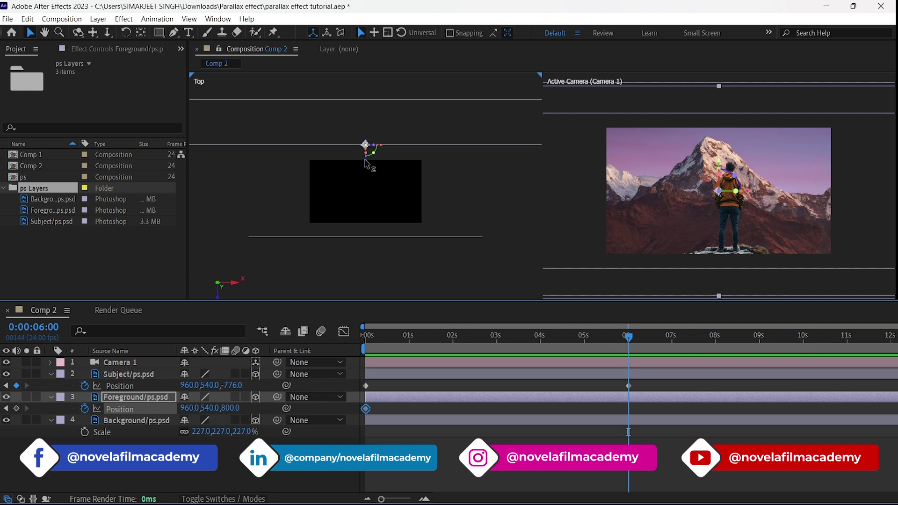
drag(366, 145, 366, 126)
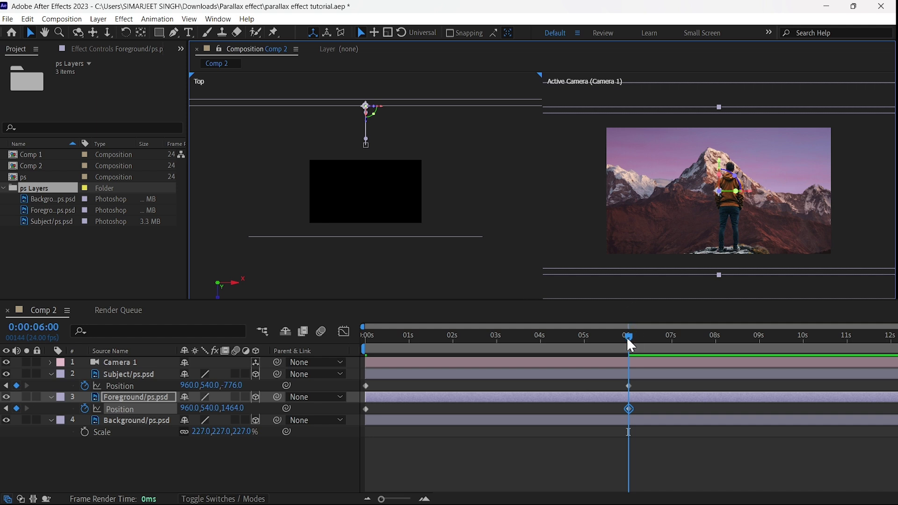
drag(627, 339, 261, 323)
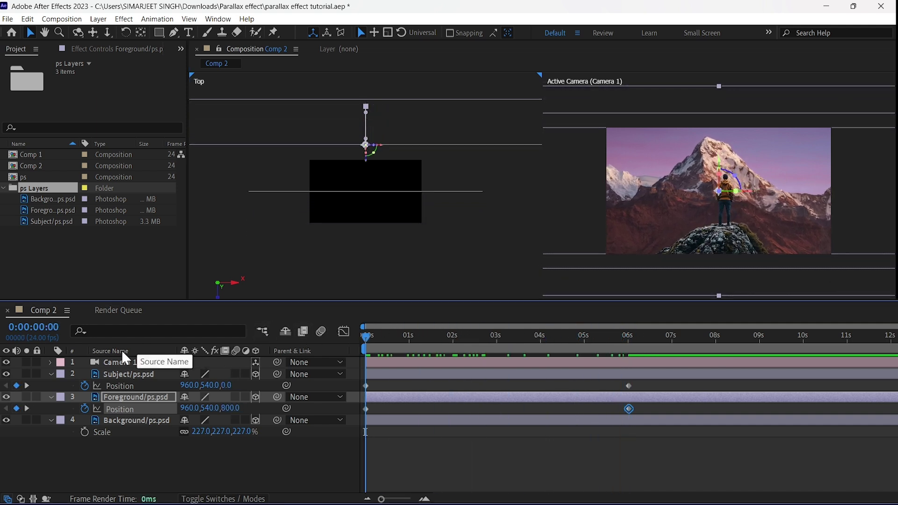
Step: Keyframe Camera 1 from Z -1866.7 at 0s to Z -2418.7 at 6s, rotated slightly
click(116, 363)
key(p)
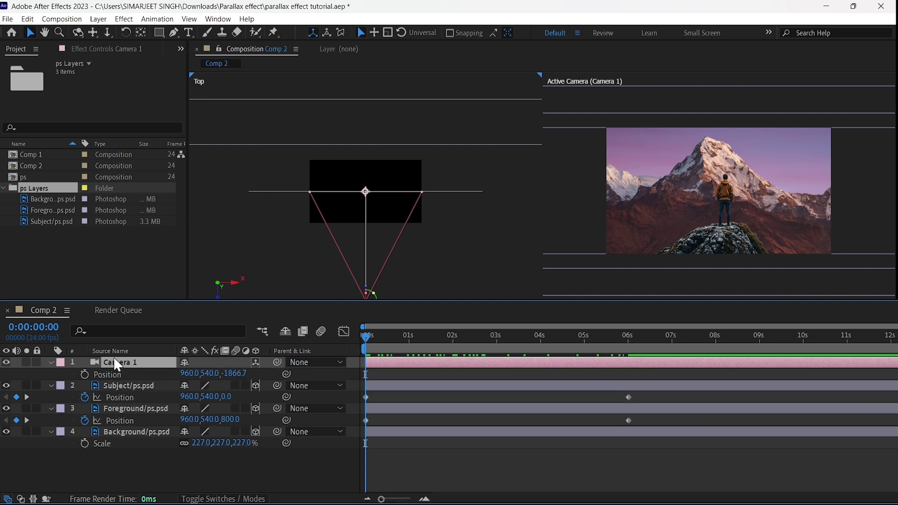
click(85, 375)
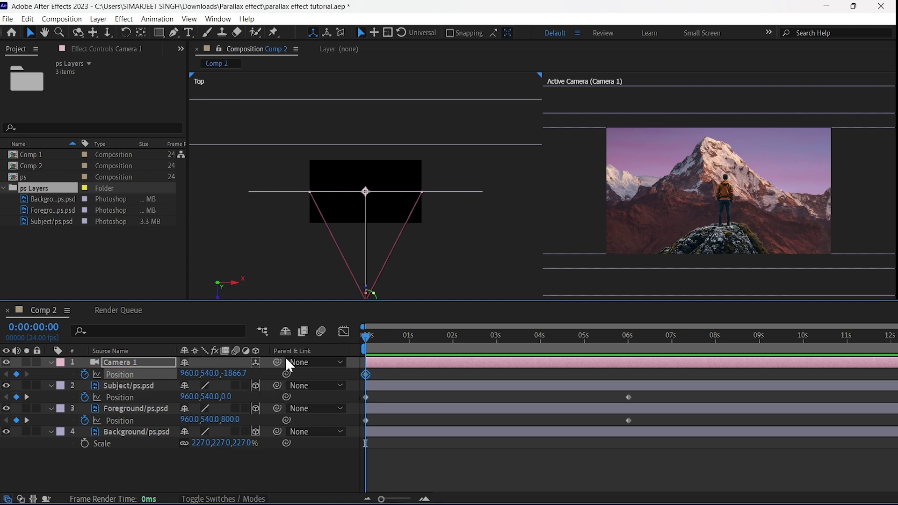
click(590, 336)
click(627, 335)
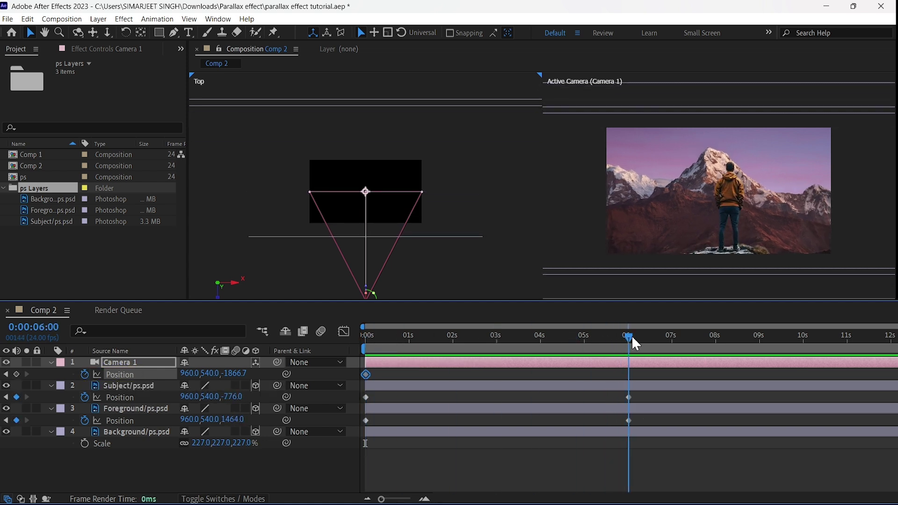
drag(237, 374, 178, 374)
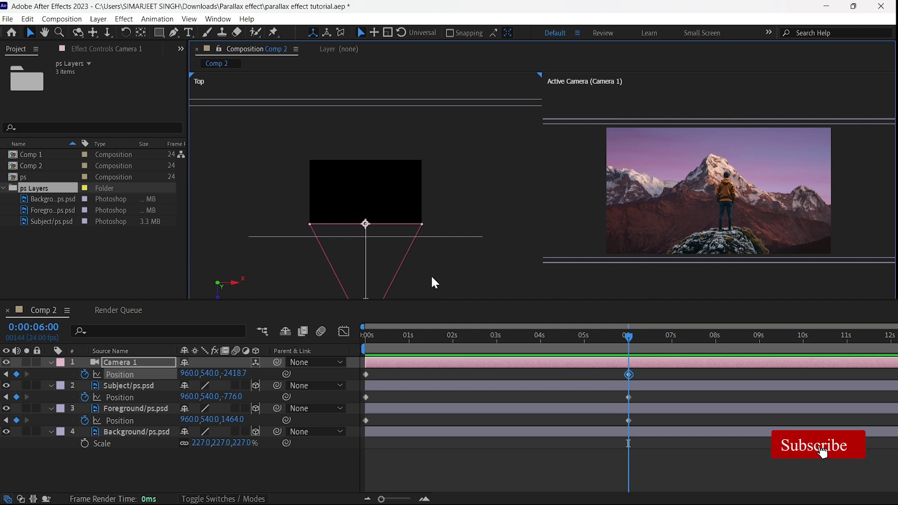
drag(372, 254, 372, 261)
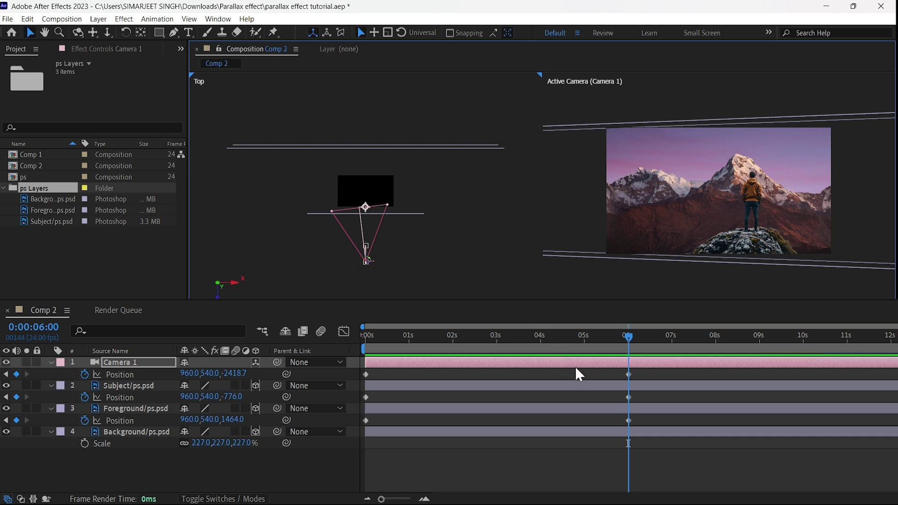
drag(479, 340, 361, 341)
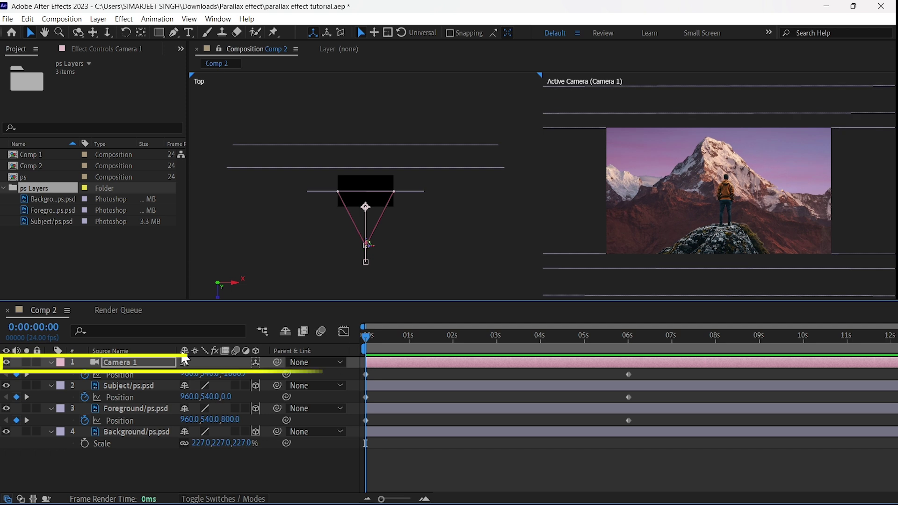
Step: Tick Enable Depth of Field in Camera 1's Camera Settings
double_click(141, 362)
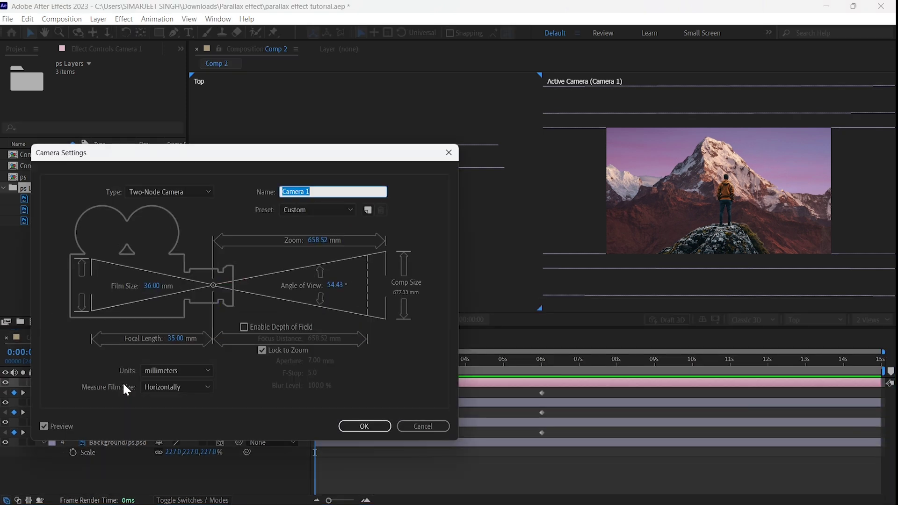
click(243, 326)
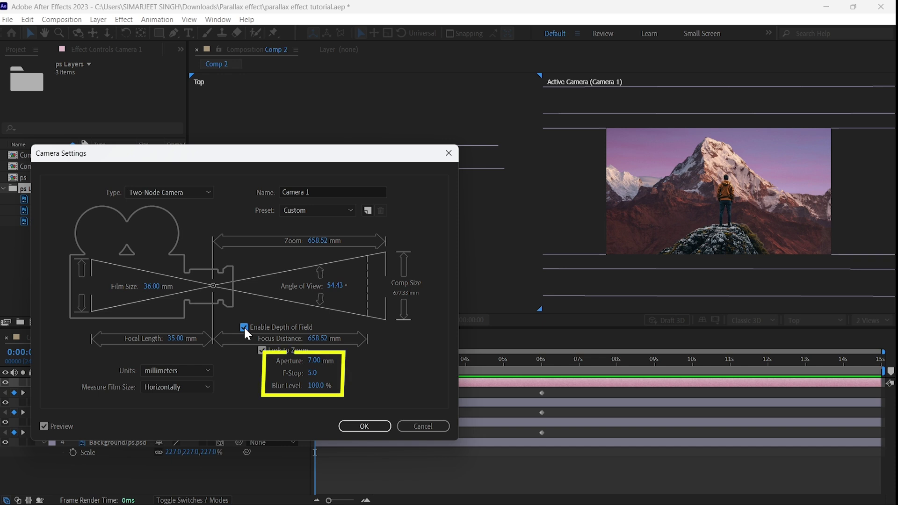